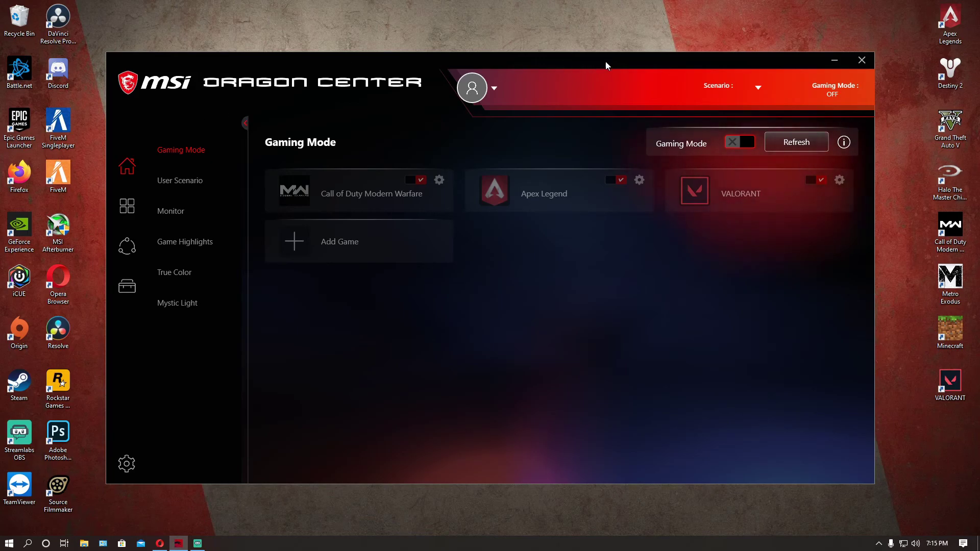
# Step: Open Dragon Center's Monitor page to show live CPU and GPU clocks, temperatures and fans
pyautogui.click(170, 210)
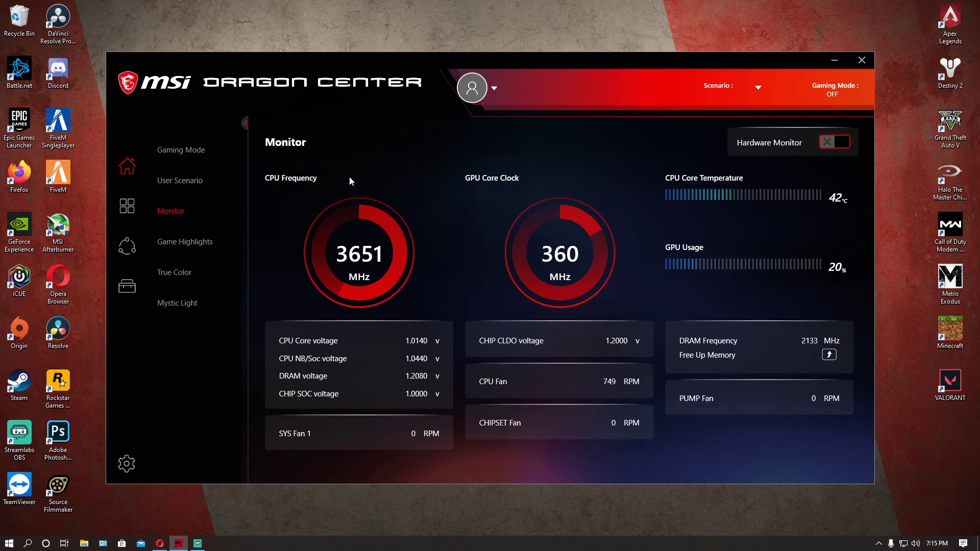
pyautogui.click(109, 545)
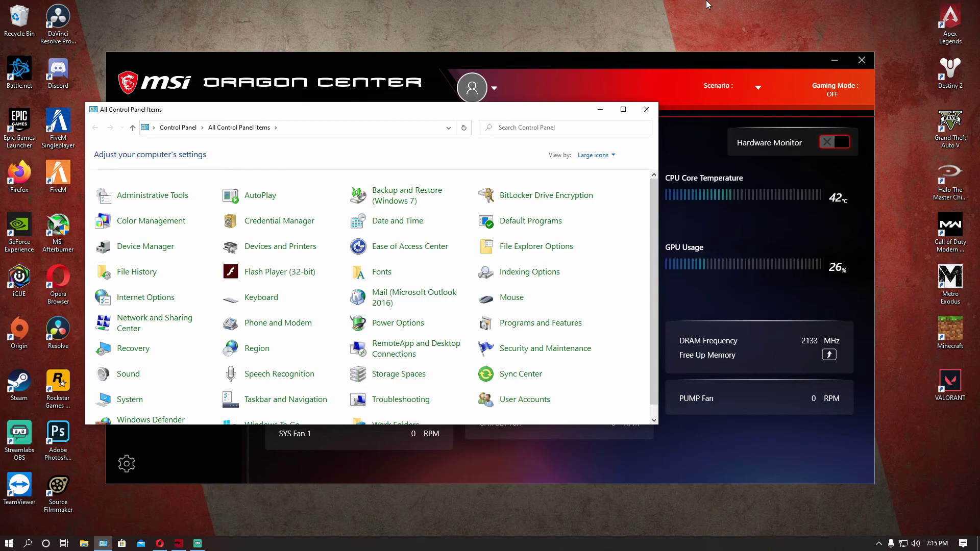
pyautogui.click(553, 323)
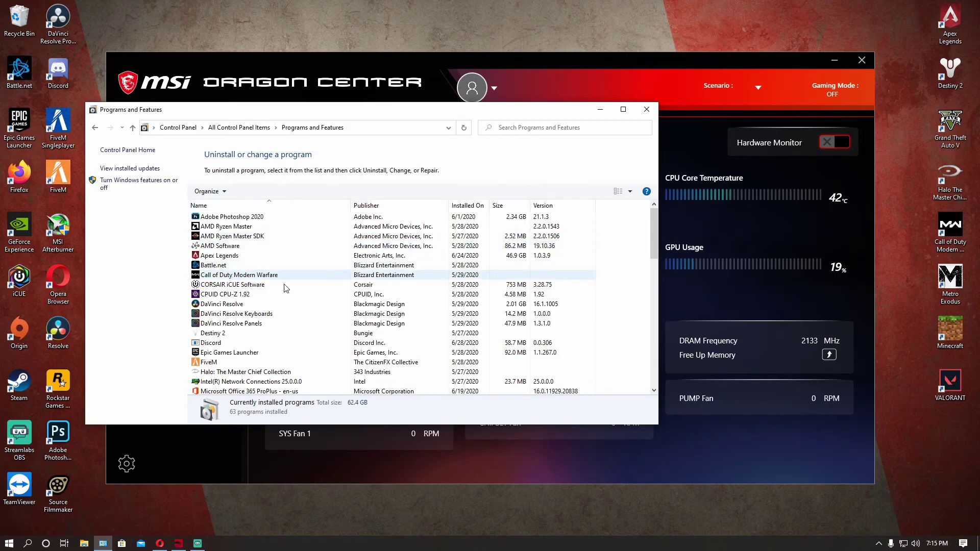
# Step: Close the installed programs window and open the C: drive in File Explorer
pyautogui.click(646, 109)
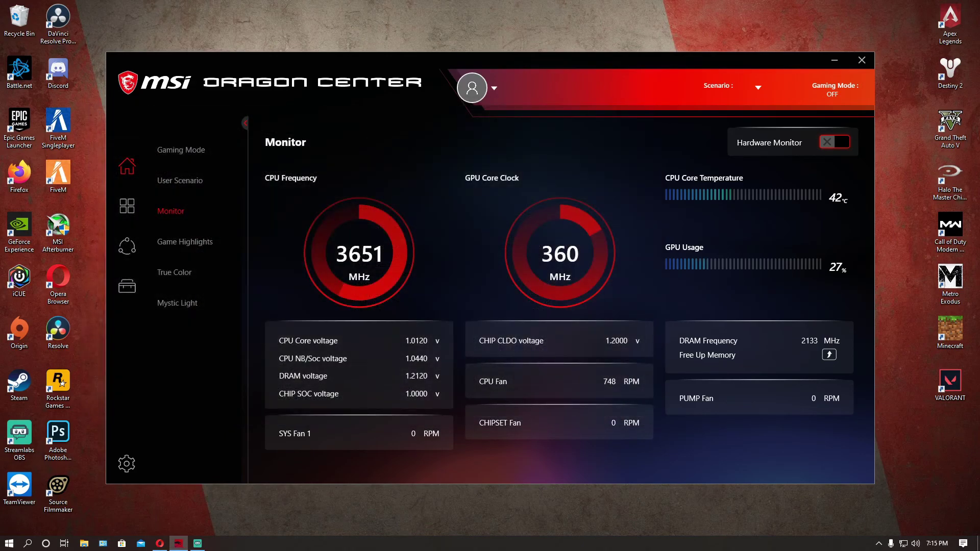
pyautogui.click(10, 543)
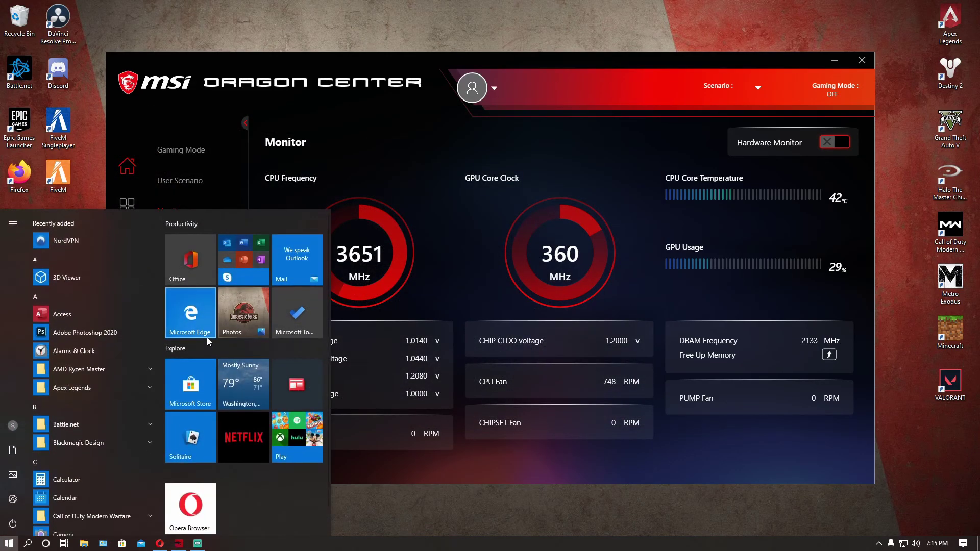
pyautogui.click(84, 543)
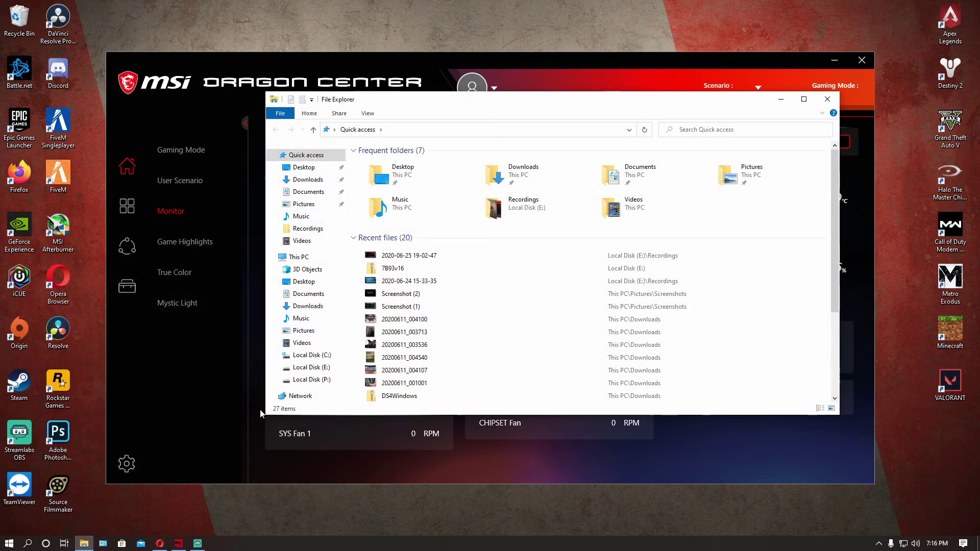
pyautogui.click(311, 356)
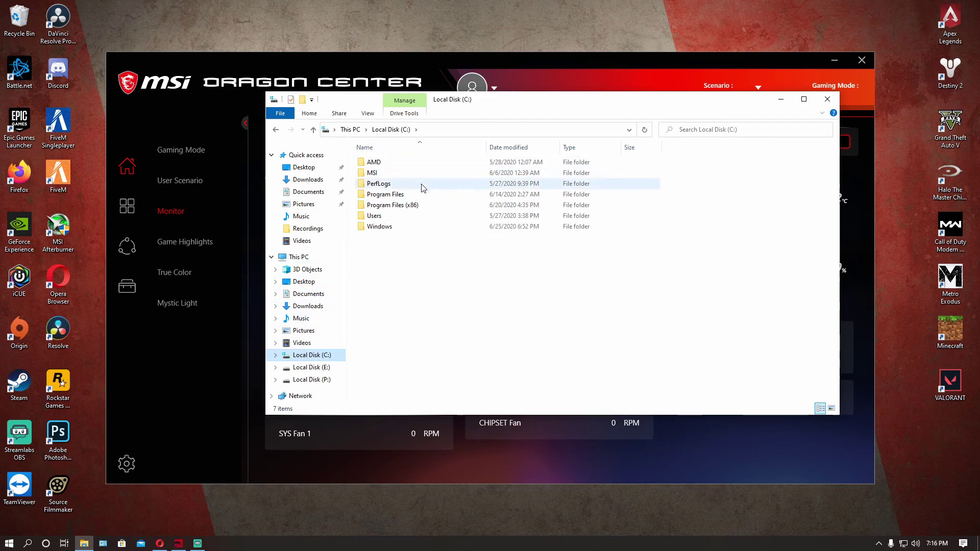
# Step: Navigate to Program Files (x86)\MSI\One Dragon Center\LanManager
pyautogui.doubleClick(397, 204)
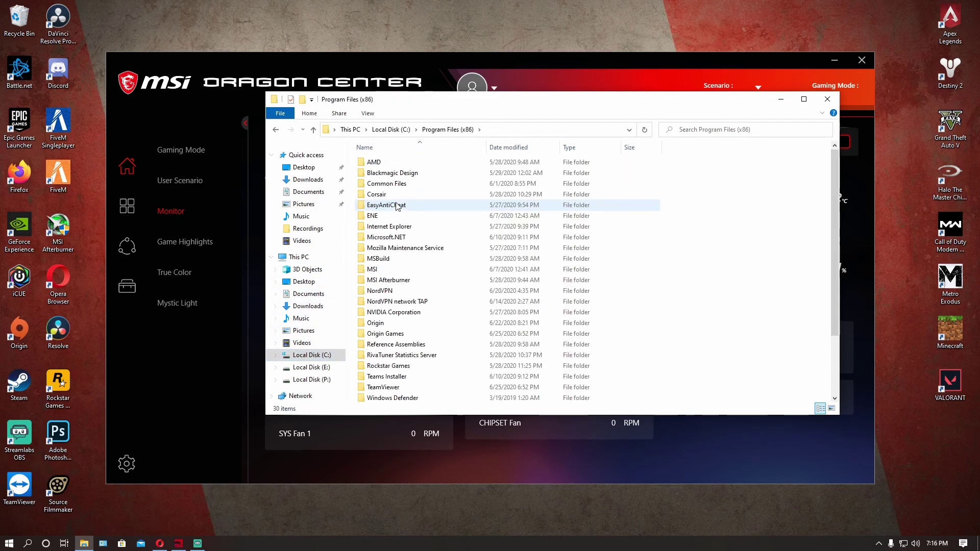
pyautogui.doubleClick(372, 269)
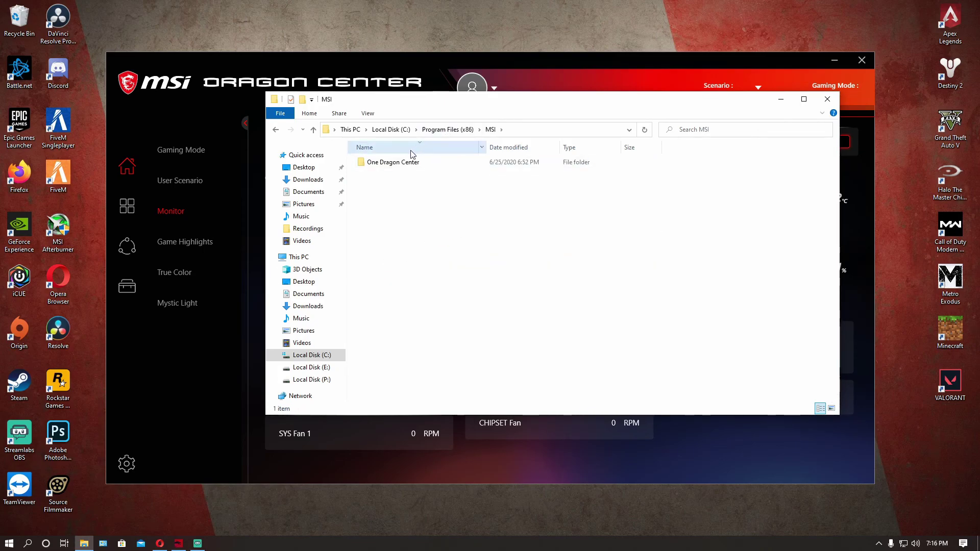
pyautogui.doubleClick(393, 162)
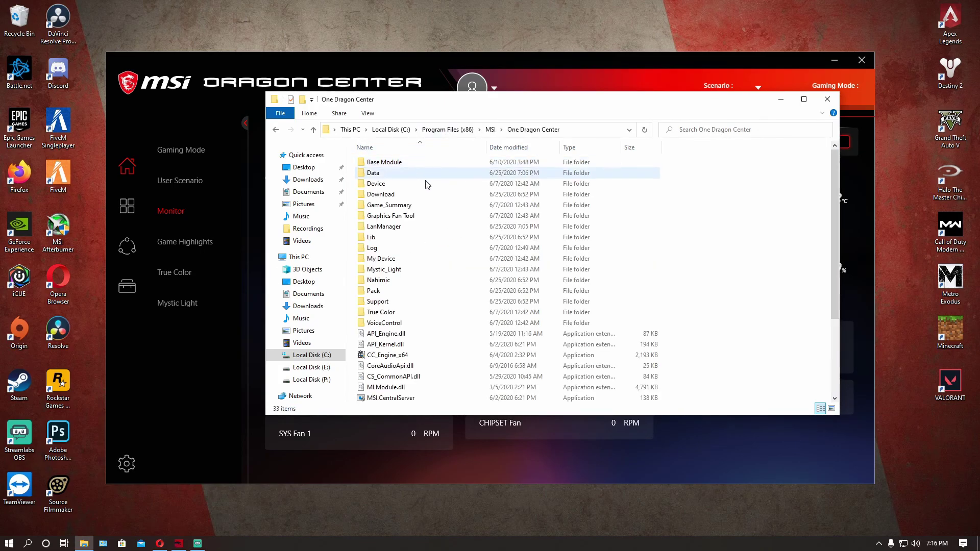
pyautogui.doubleClick(383, 226)
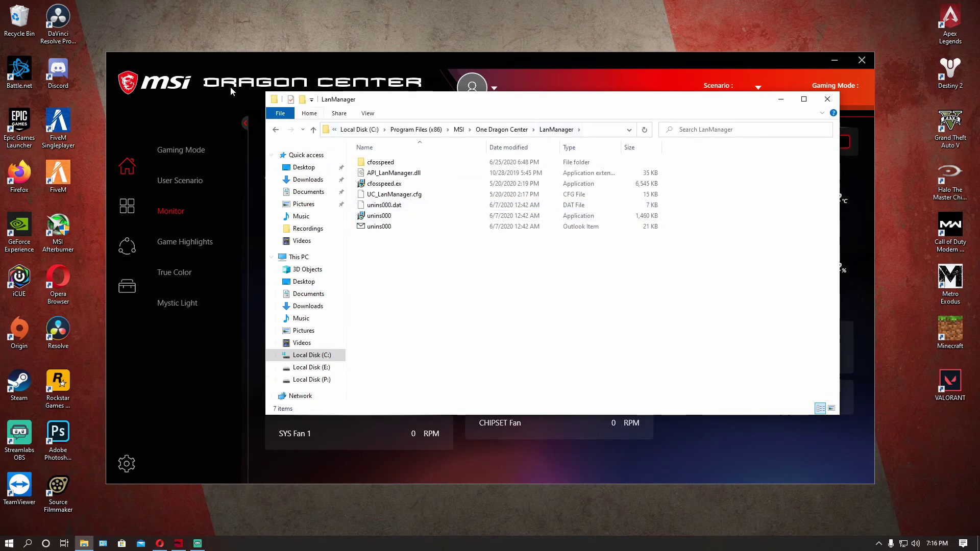
# Step: Look inside cfosspeed\64bit, then return to the LanManager folder
pyautogui.doubleClick(372, 162)
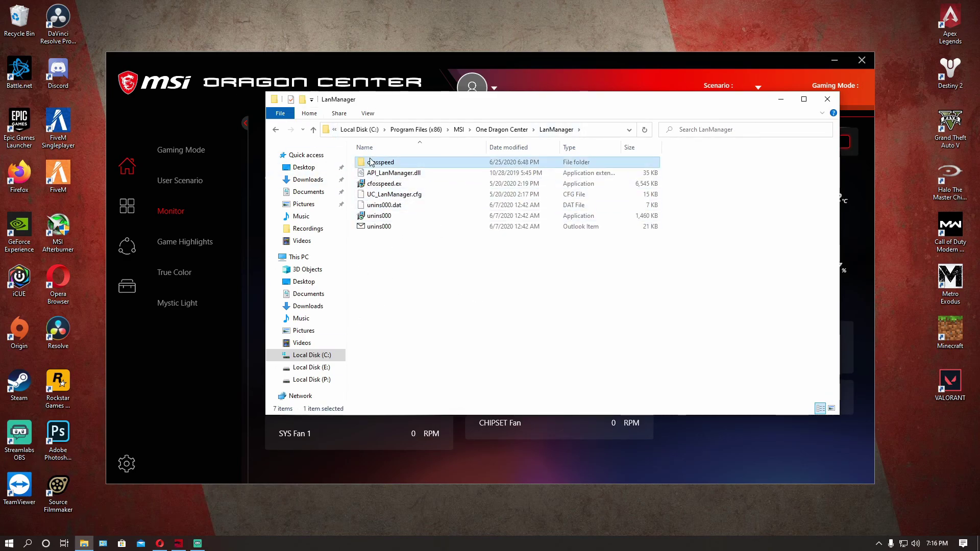
pyautogui.click(367, 165)
pyautogui.doubleClick(367, 163)
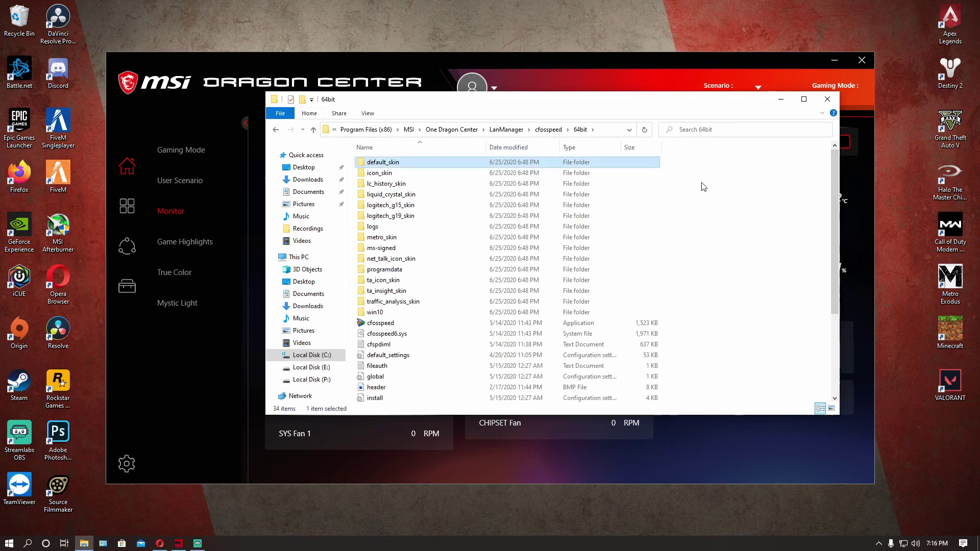
pyautogui.scroll(-3, 412, 278)
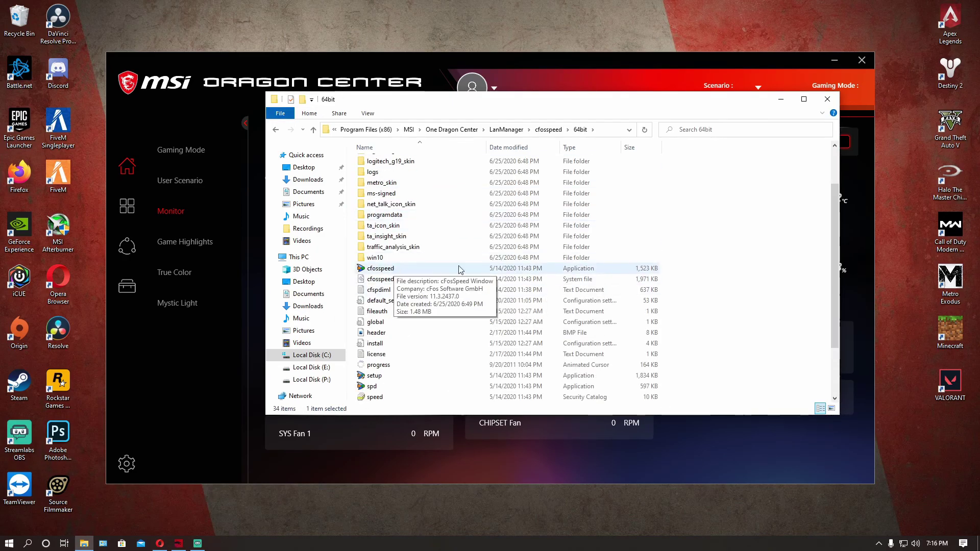
pyautogui.scroll(-2, 412, 271)
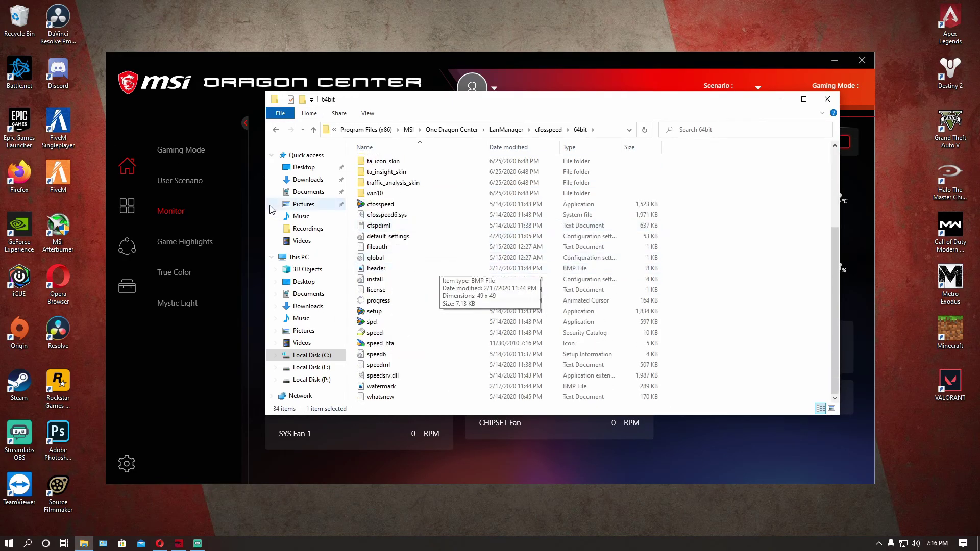
pyautogui.click(275, 129)
pyautogui.click(275, 129)
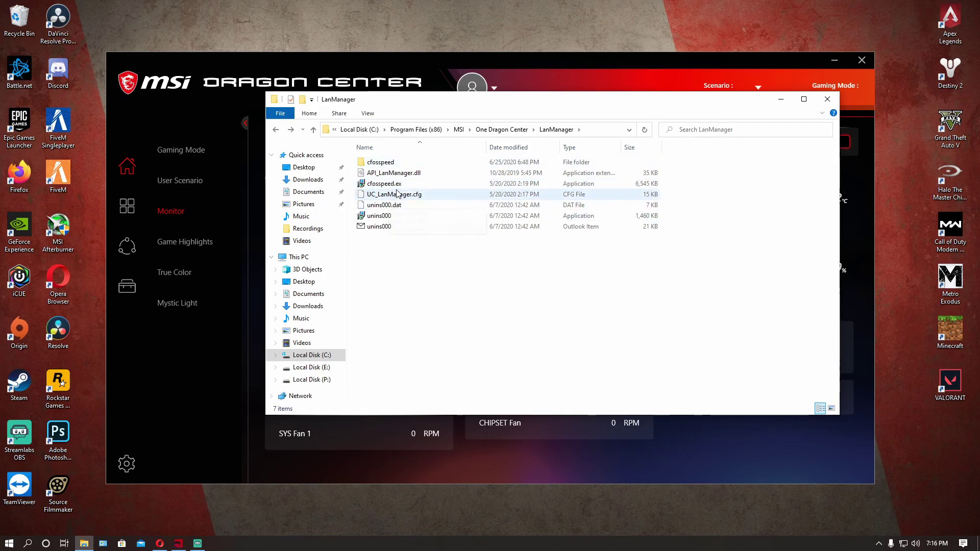
# Step: Rename cfosspeed.exe to cfosspeed.ex so it can no longer run
pyautogui.rightClick(393, 185)
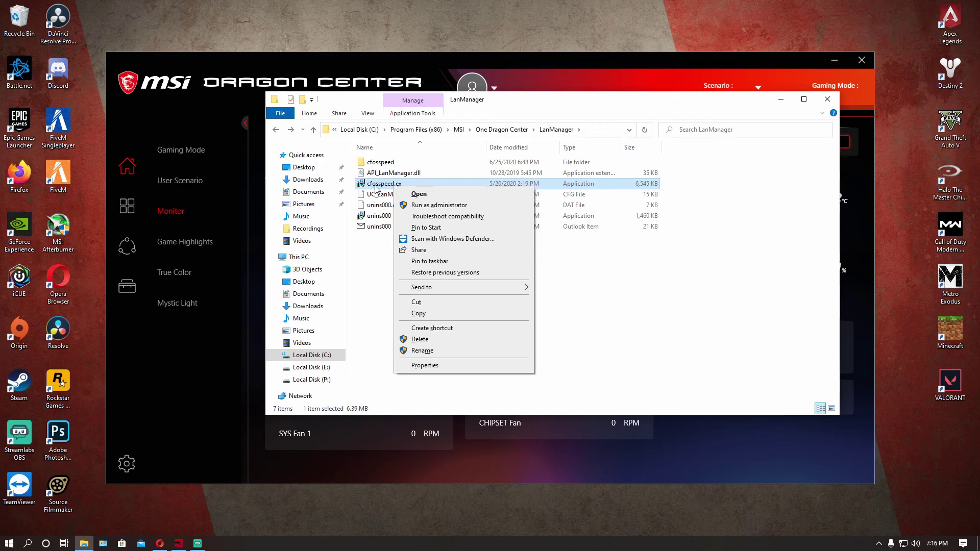
pyautogui.click(384, 185)
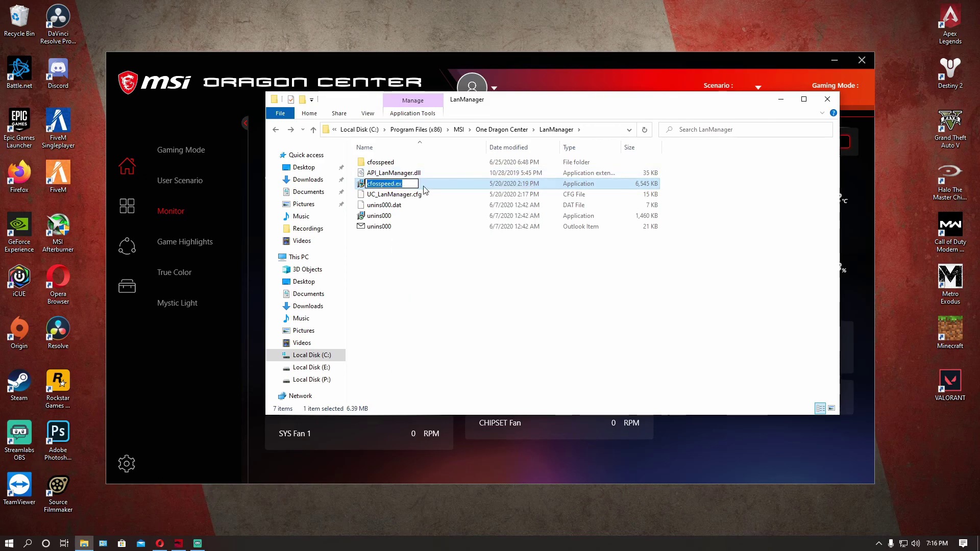
pyautogui.click(413, 186)
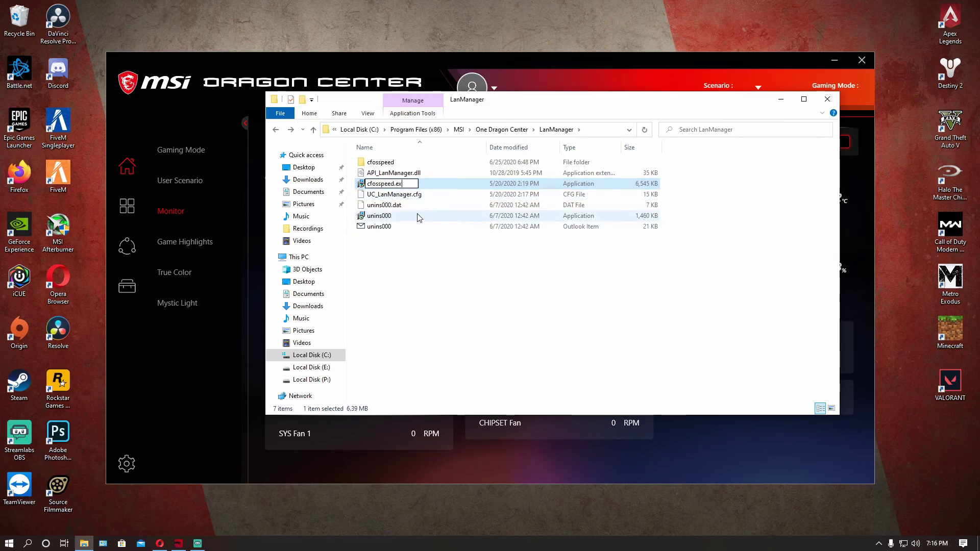
pyautogui.click(427, 259)
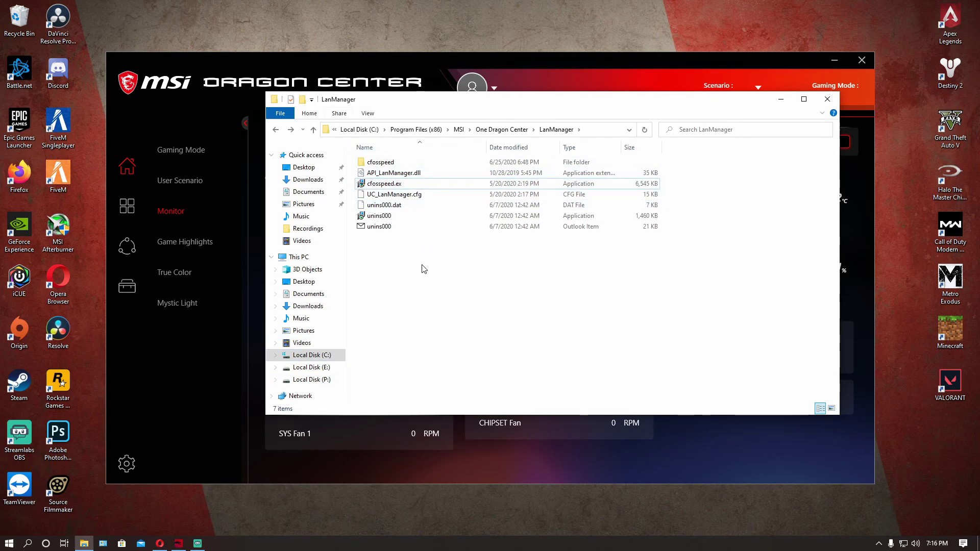
# Step: Close Explorer and Dragon Center, then exit Dragon Center from the system tray
pyautogui.click(827, 99)
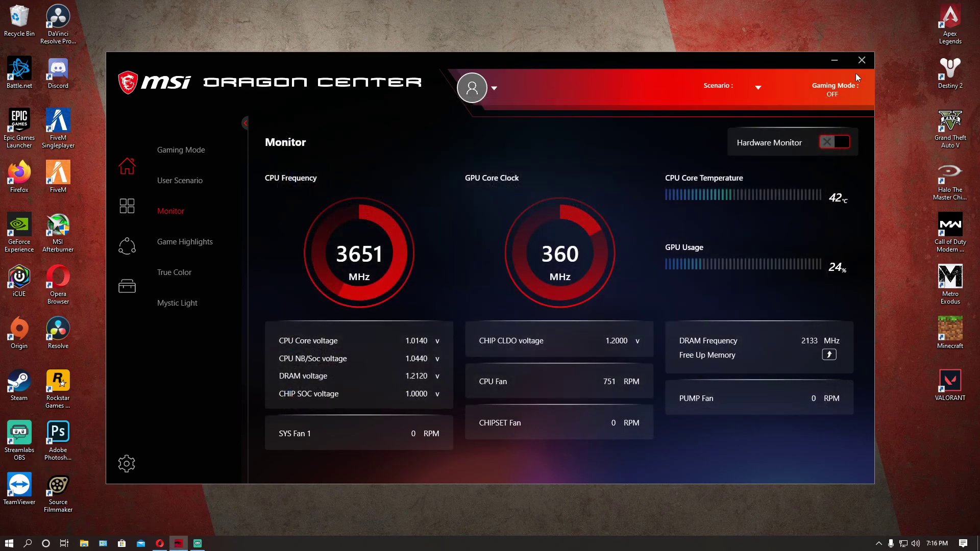
pyautogui.click(862, 60)
pyautogui.click(878, 543)
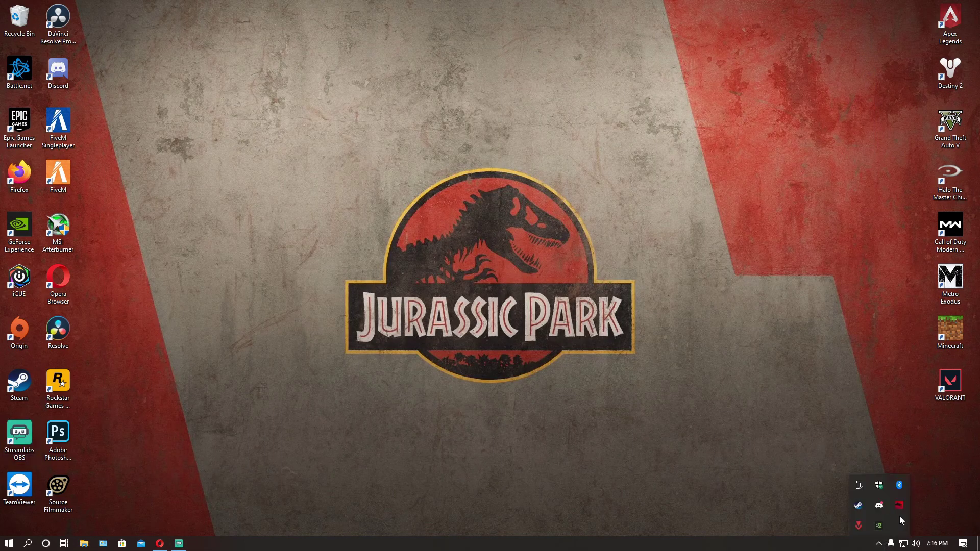
pyautogui.click(903, 508)
pyautogui.rightClick(906, 502)
pyautogui.click(879, 543)
pyautogui.rightClick(898, 504)
pyautogui.click(882, 496)
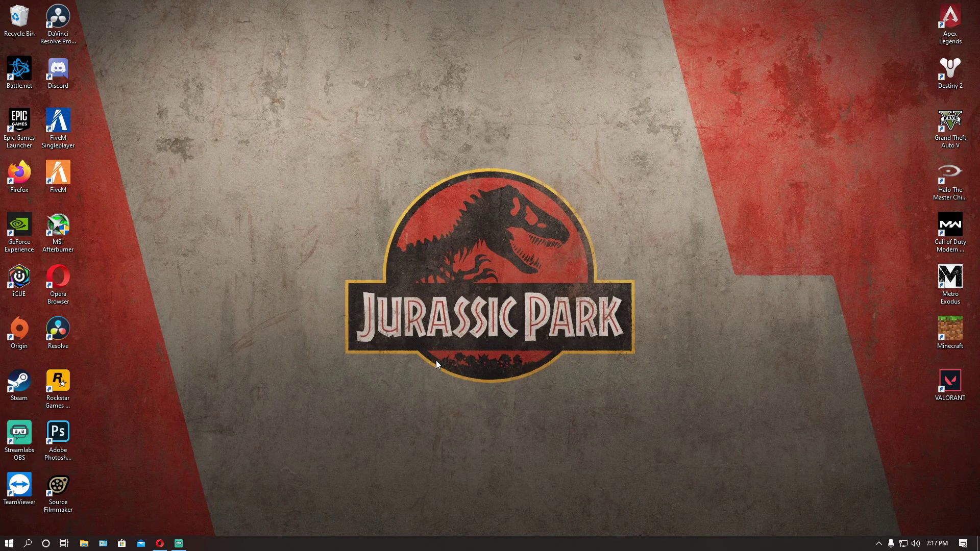
# Step: Bring Opera forward, then open and close Programs and Features in Control Panel
pyautogui.click(161, 544)
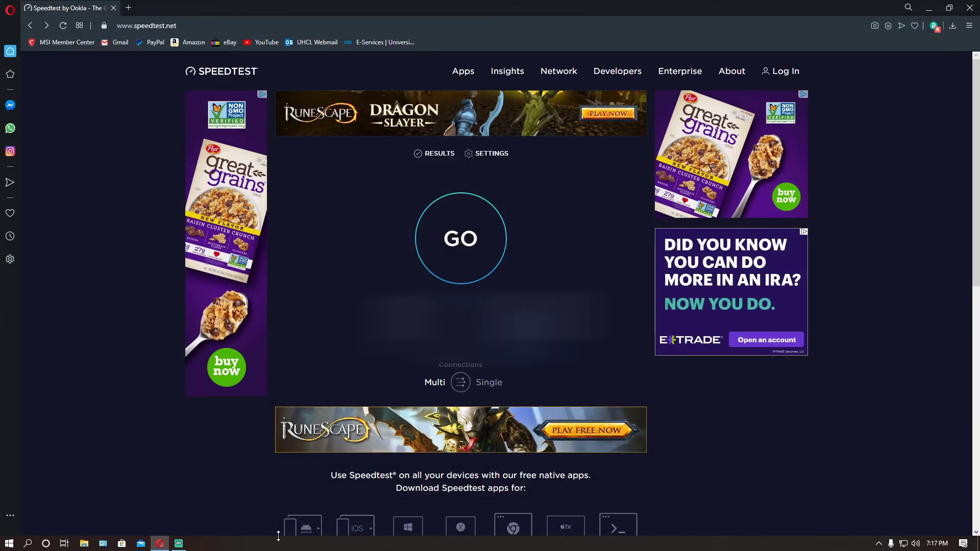
pyautogui.click(103, 544)
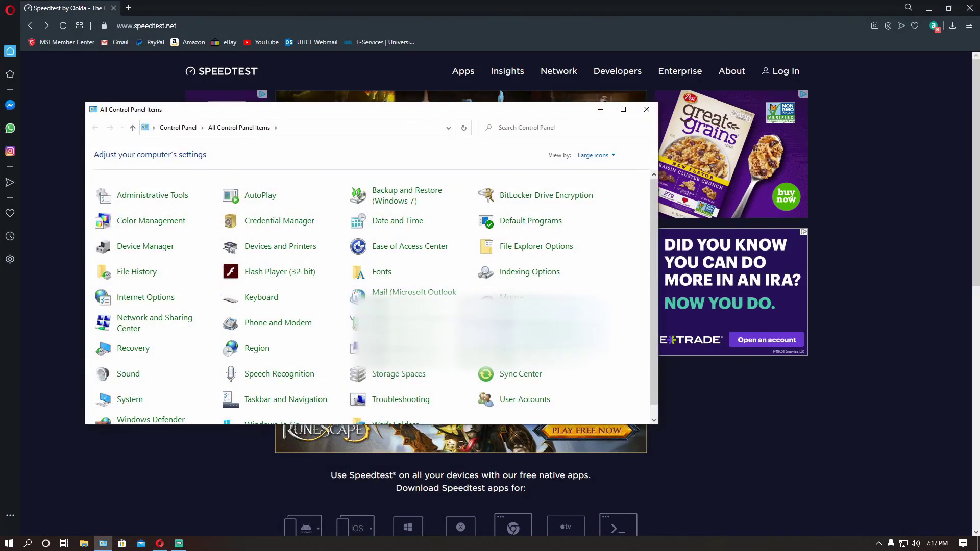
pyautogui.click(526, 323)
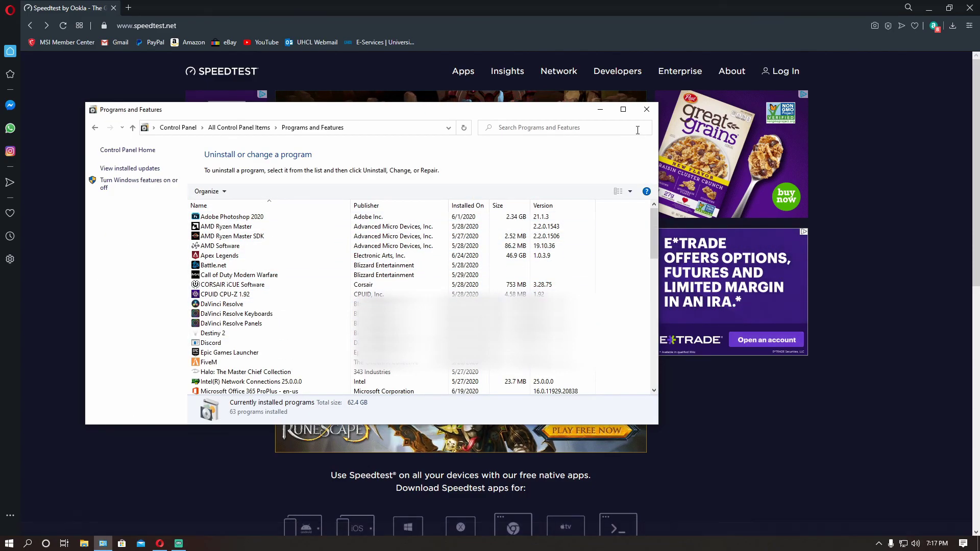
pyautogui.click(647, 110)
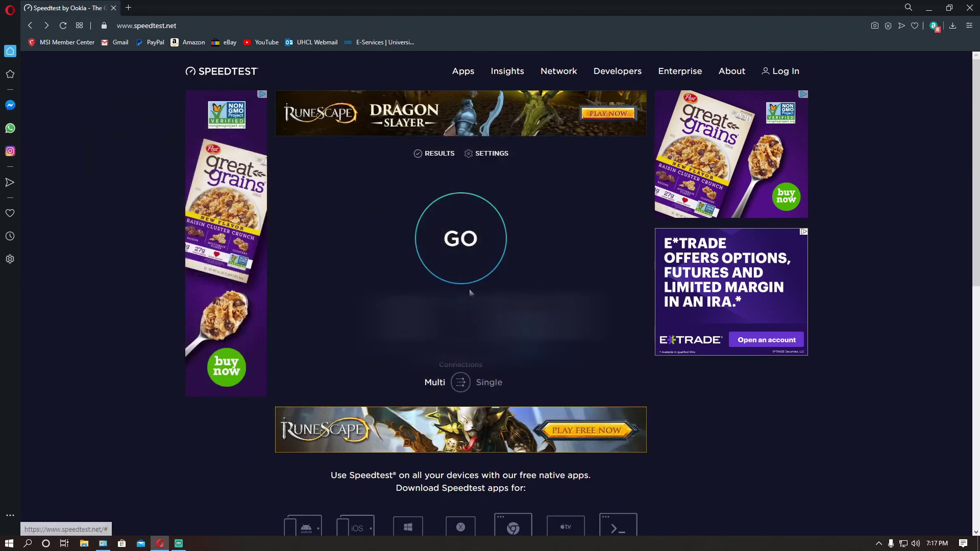
# Step: Run the speed test (178.13 Mbps down, 17.63 Mbps up, 15 ms ping) and close the browser
pyautogui.click(453, 264)
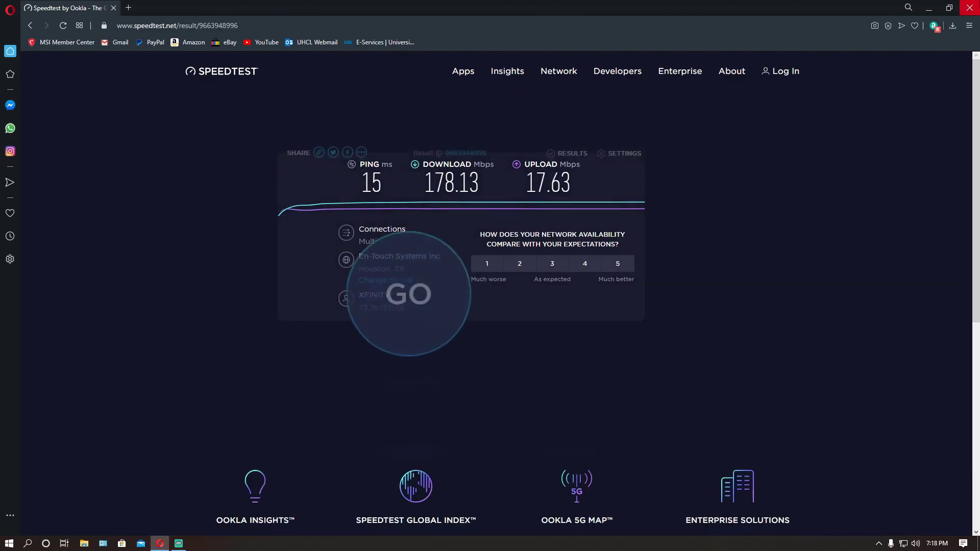
pyautogui.click(970, 8)
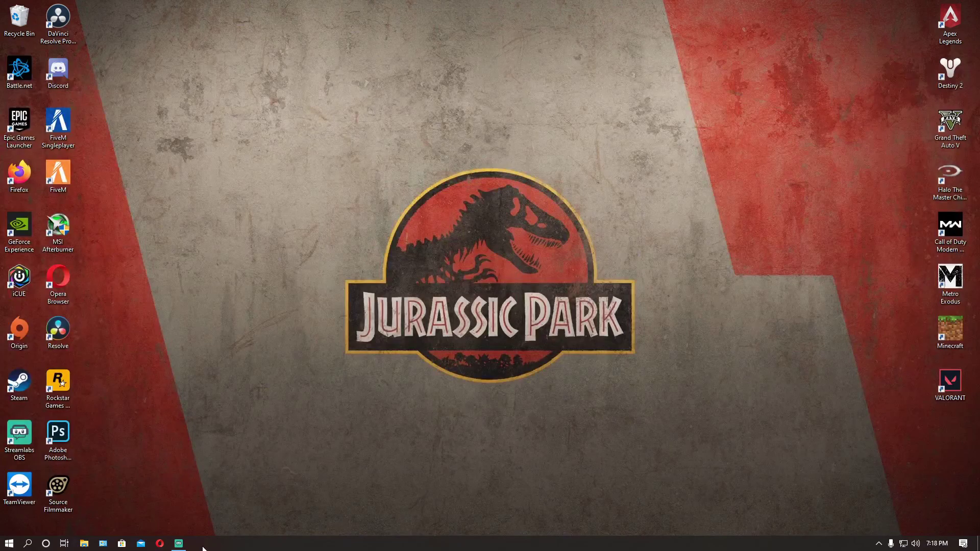
pyautogui.click(9, 543)
pyautogui.scroll(-5, 82, 290)
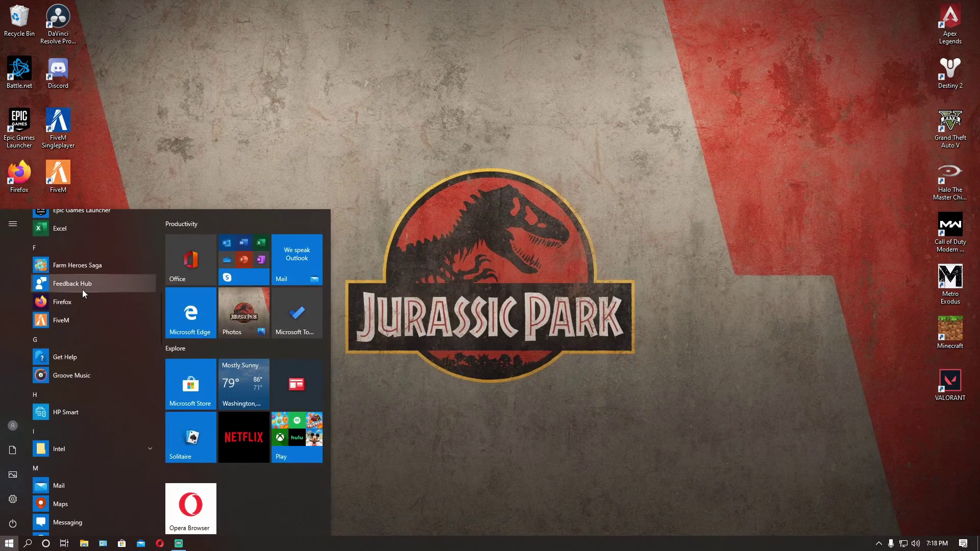
pyautogui.scroll(3, 82, 289)
pyautogui.click(87, 271)
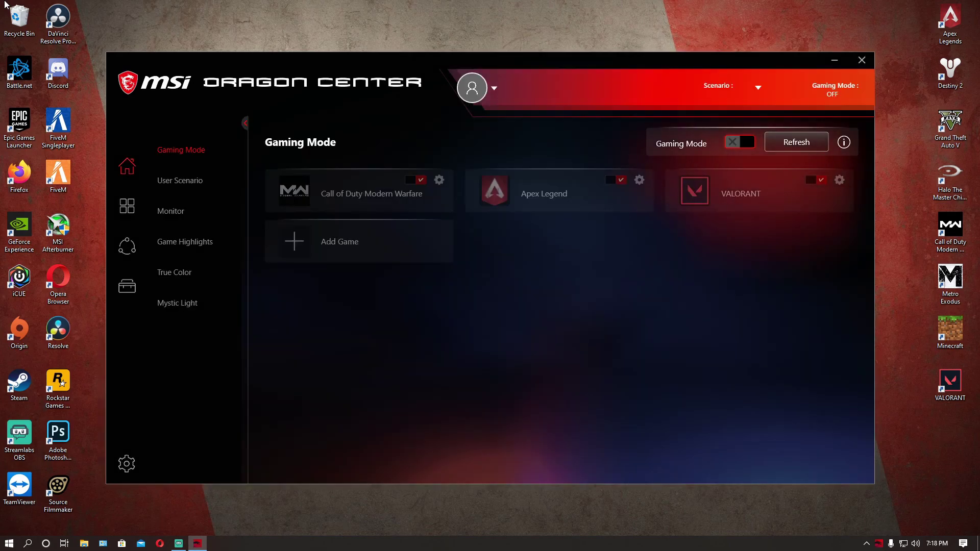
pyautogui.click(862, 60)
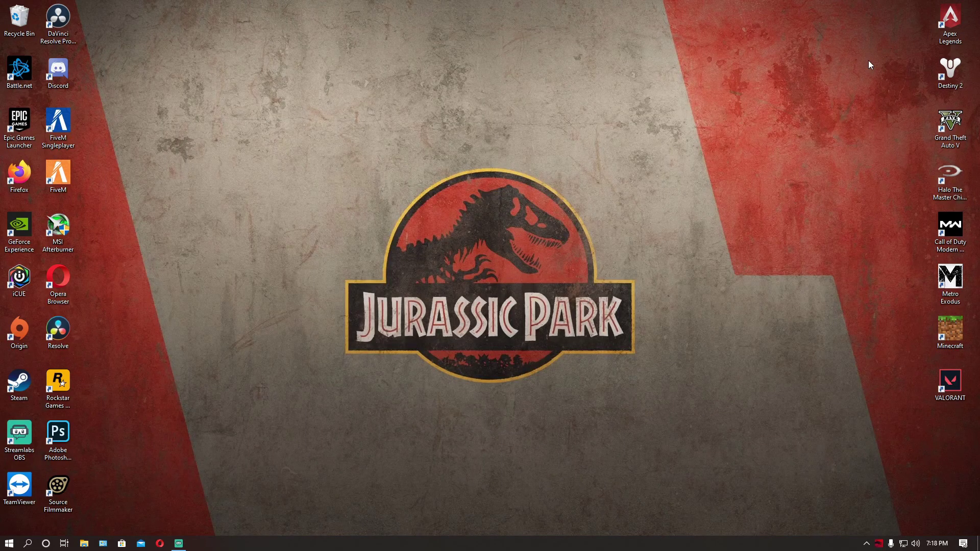